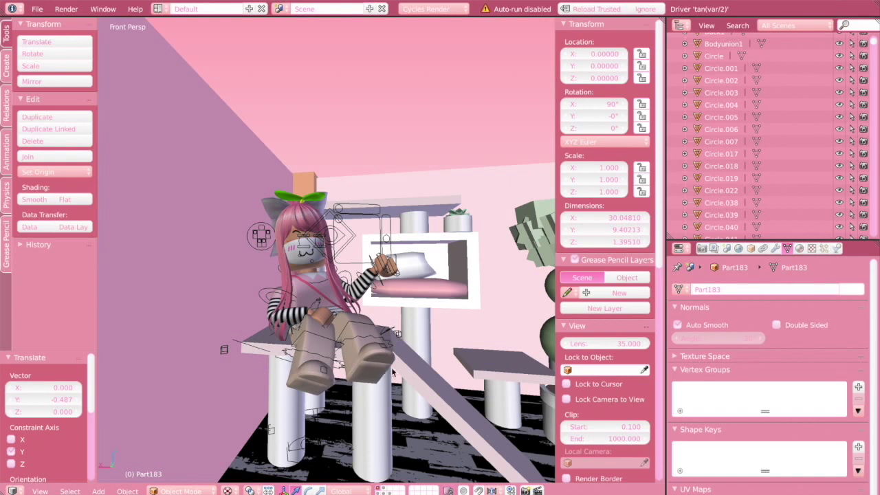
Add a camera to the scene and switch the viewport to look through it.
key(shift+a)
mouse_move(371, 284)
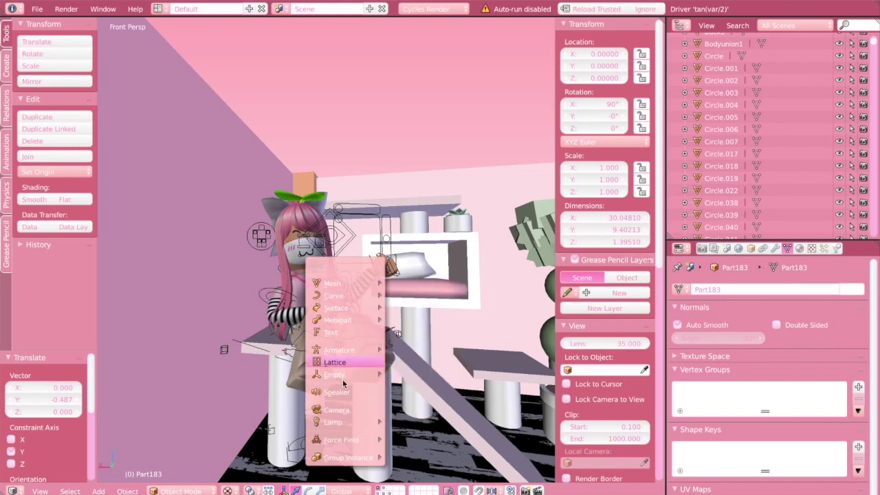
click(356, 410)
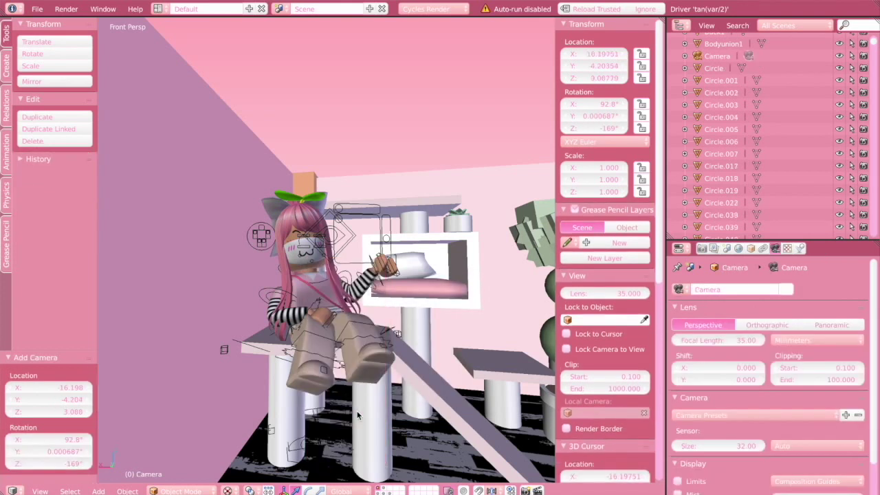
click(40, 491)
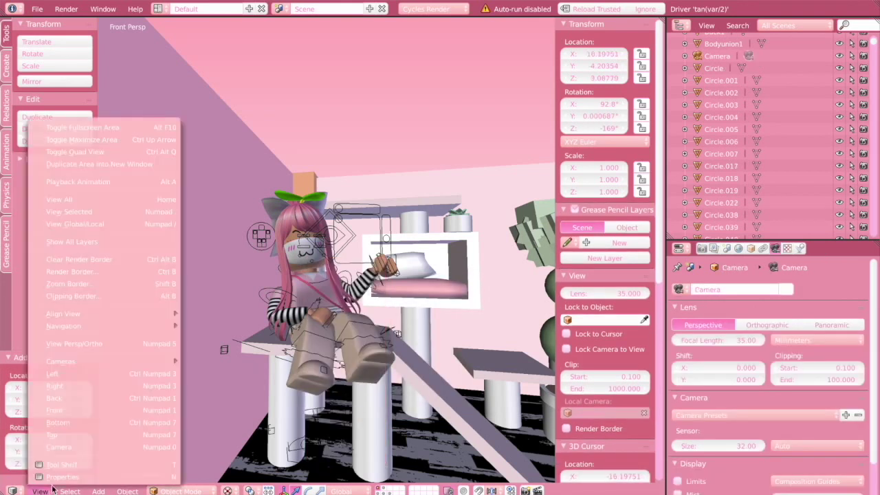
click(66, 450)
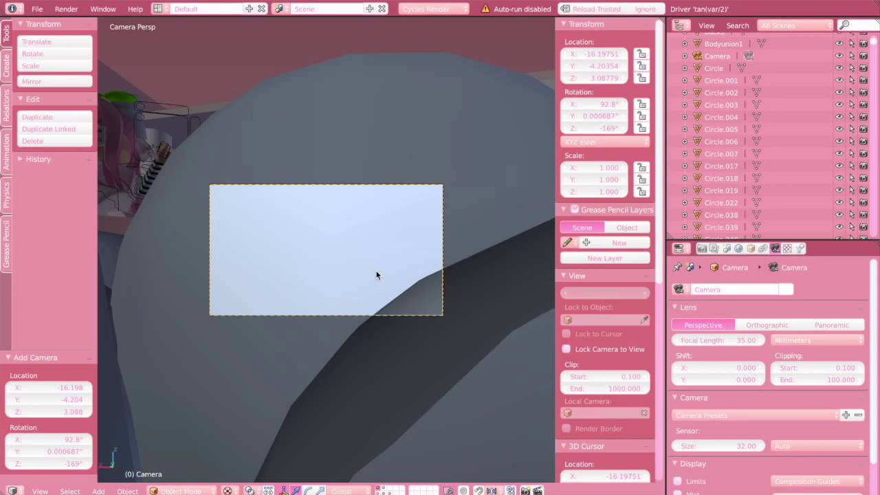
Use walk navigation to aim the camera at the seated pink-haired girl.
key(shift+f)
key(w)
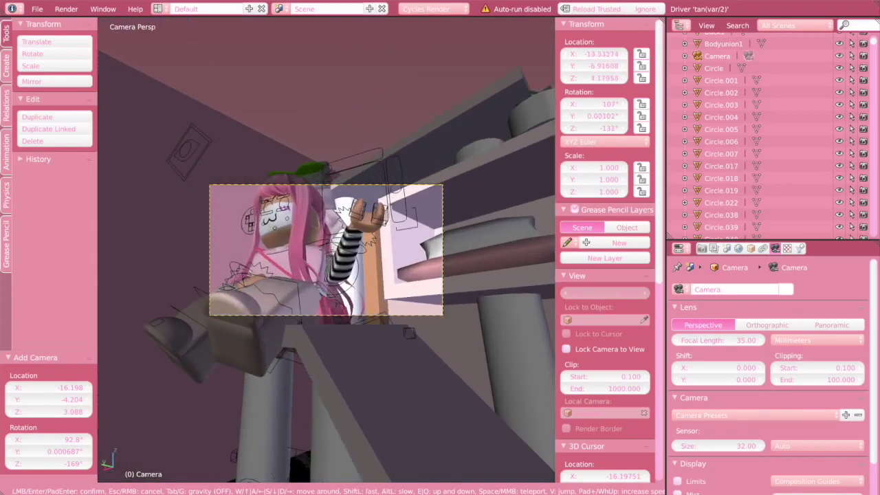
key(s)
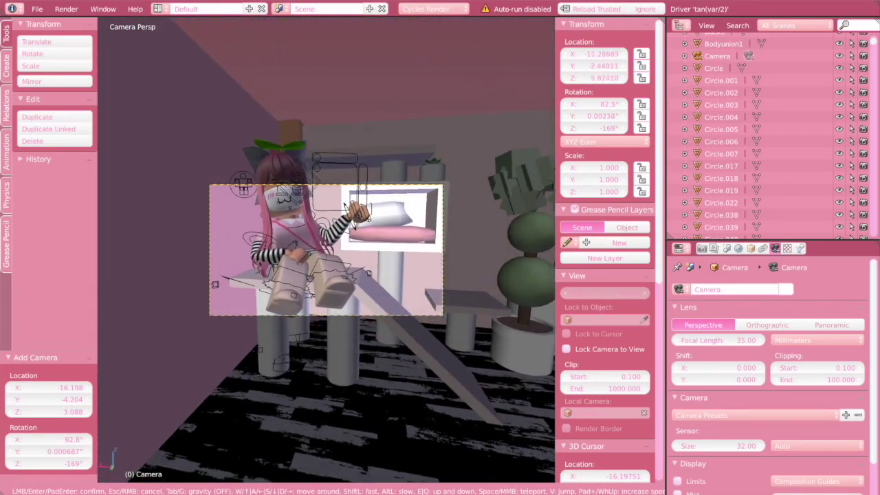
click(221, 315)
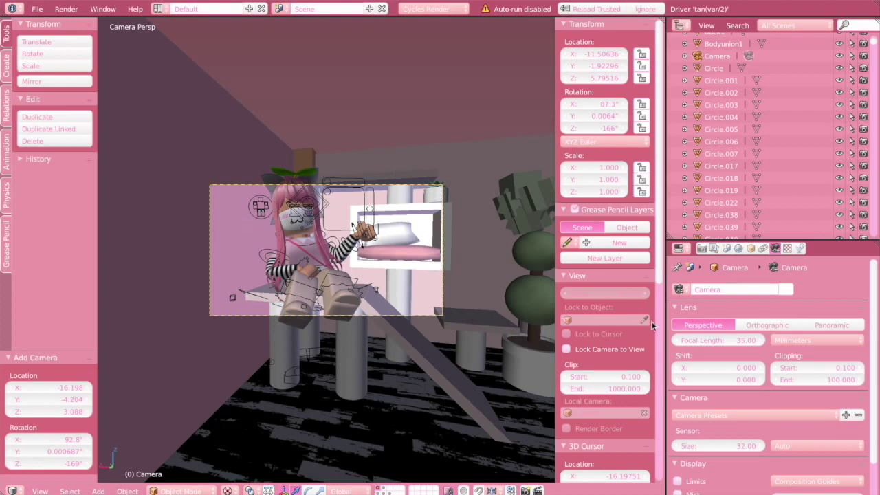
Set the render Resolution X to 1080 px for a square 1080 × 1080 output.
click(702, 251)
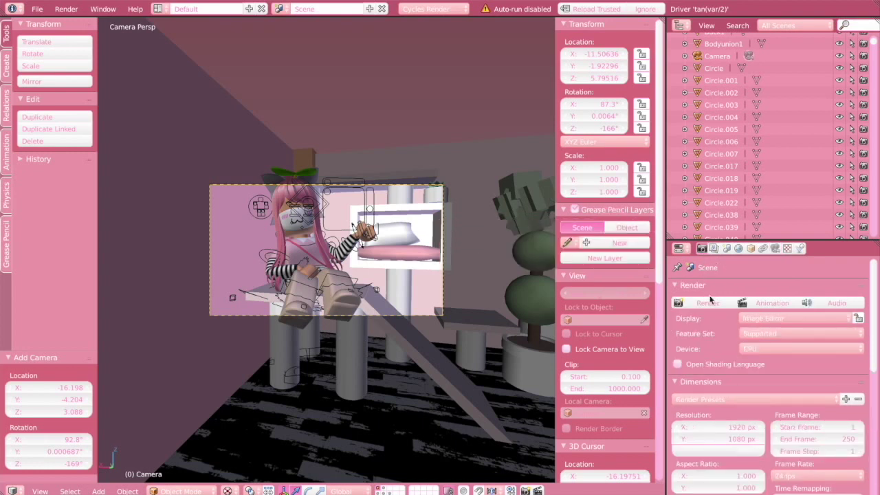
click(715, 428)
text(1080)
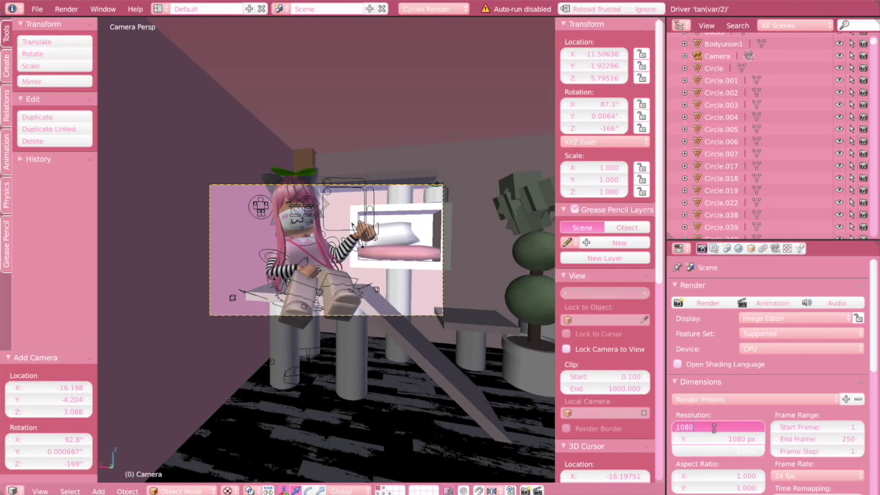
key(Return)
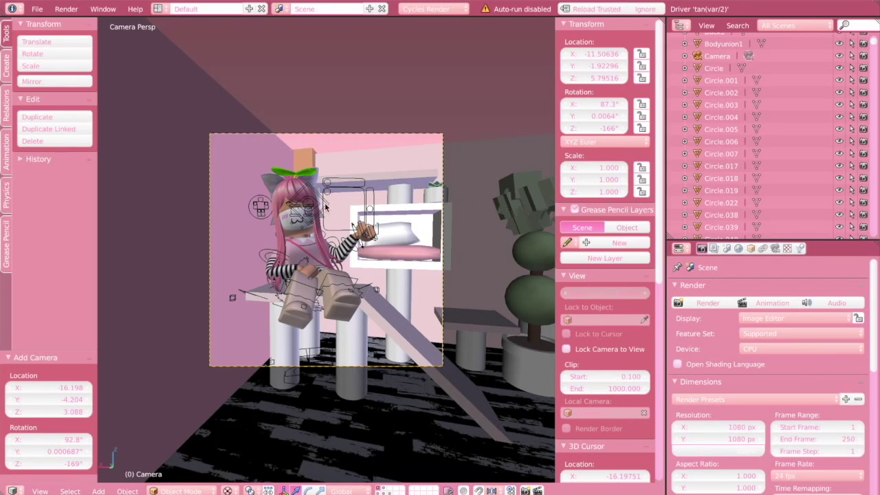
Walk the camera closer so the girl fills the frame, then select her foot.
key(shift+f)
key(w)
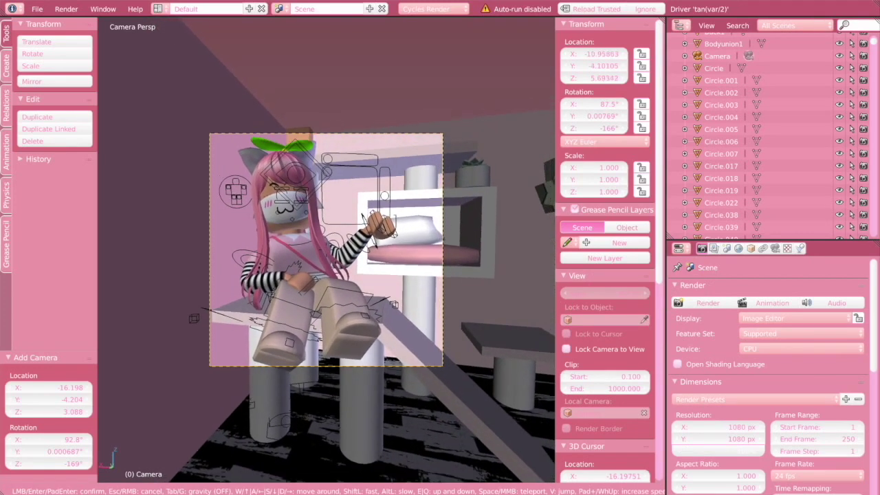
key(Return)
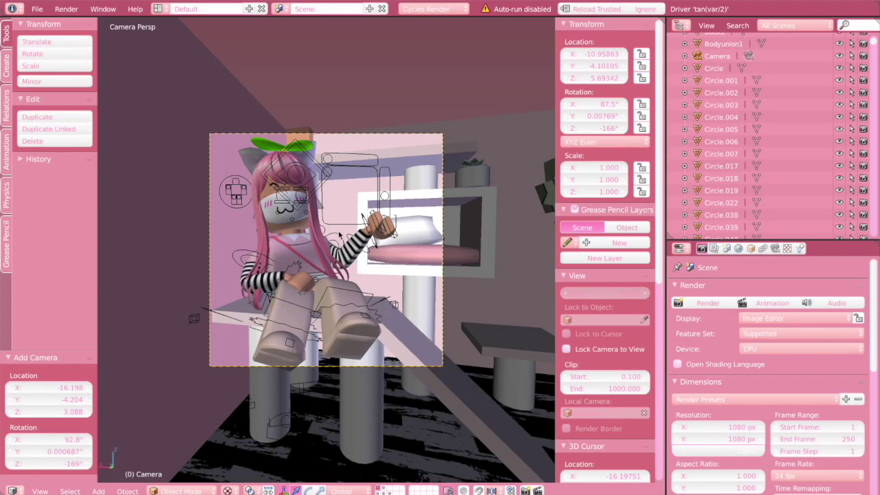
right_click(345, 338)
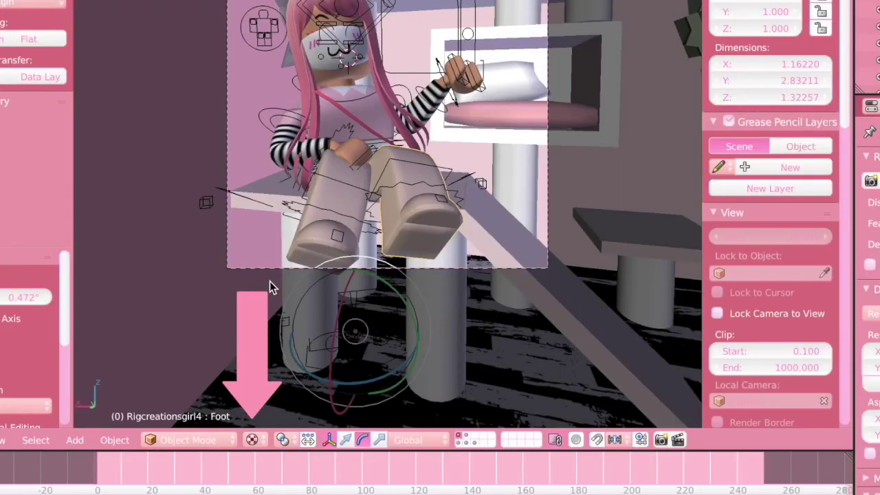
Preview in Rendered shading, enable world Ambient Occlusion, and check the render layer settings.
click(258, 445)
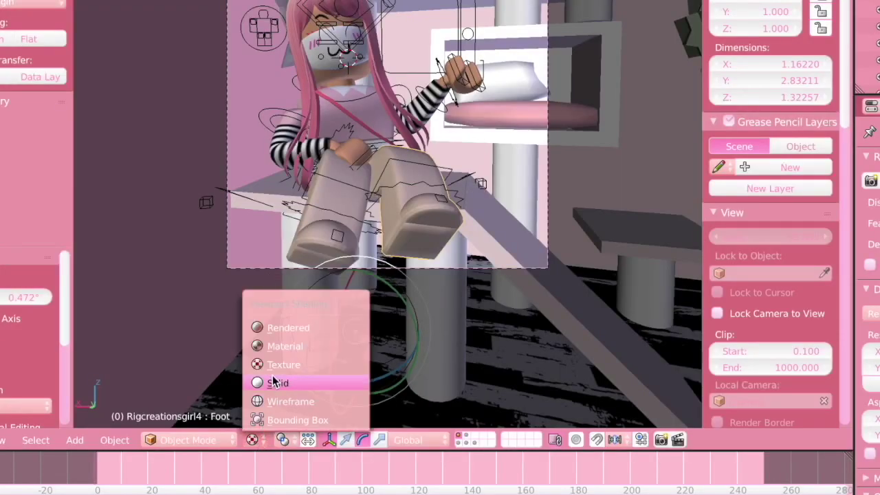
click(277, 330)
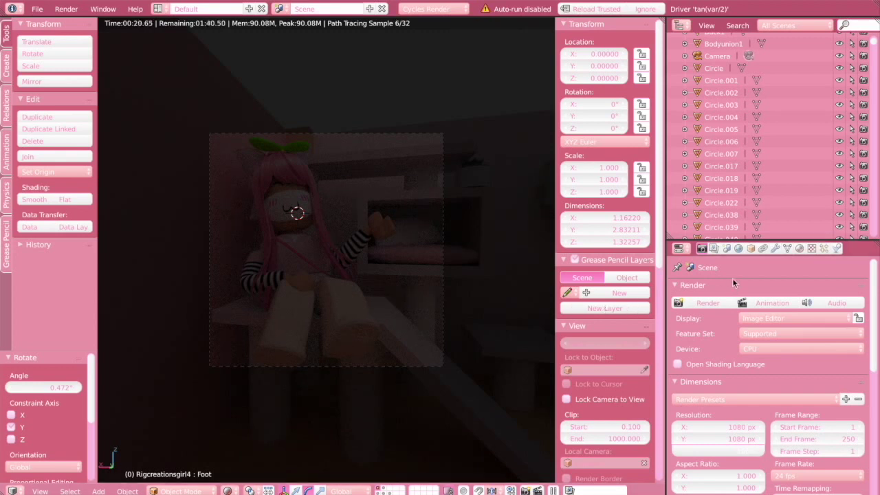
click(739, 249)
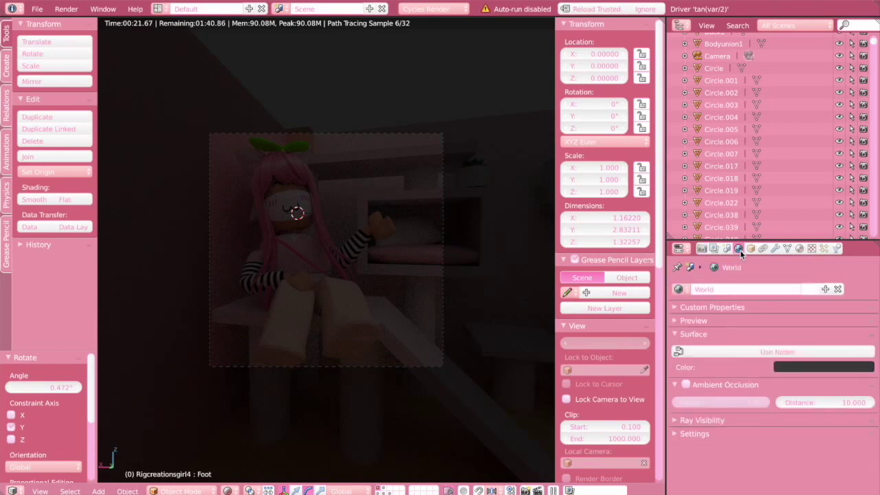
click(687, 385)
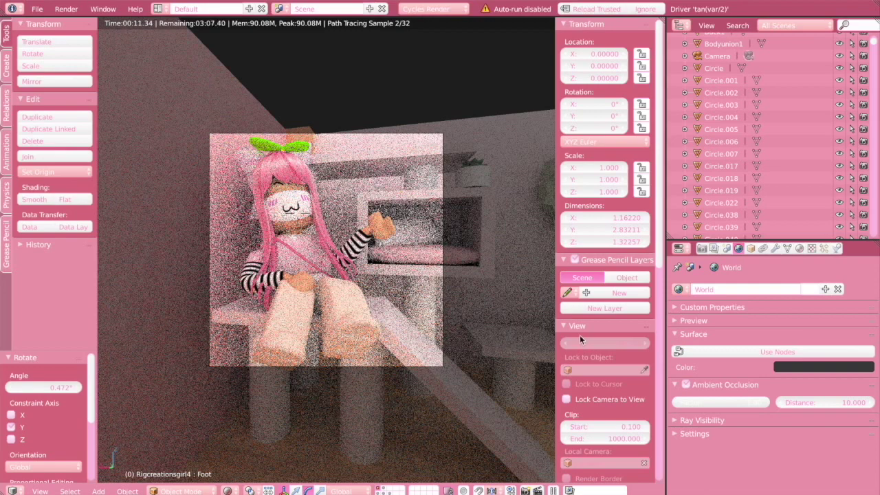
click(715, 250)
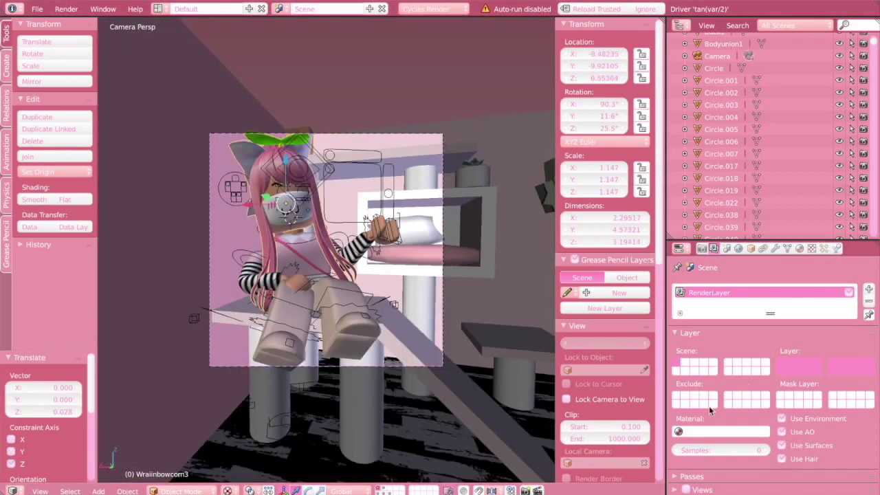
Run Render Image and let Cycles finish the render (about 6:54).
click(61, 13)
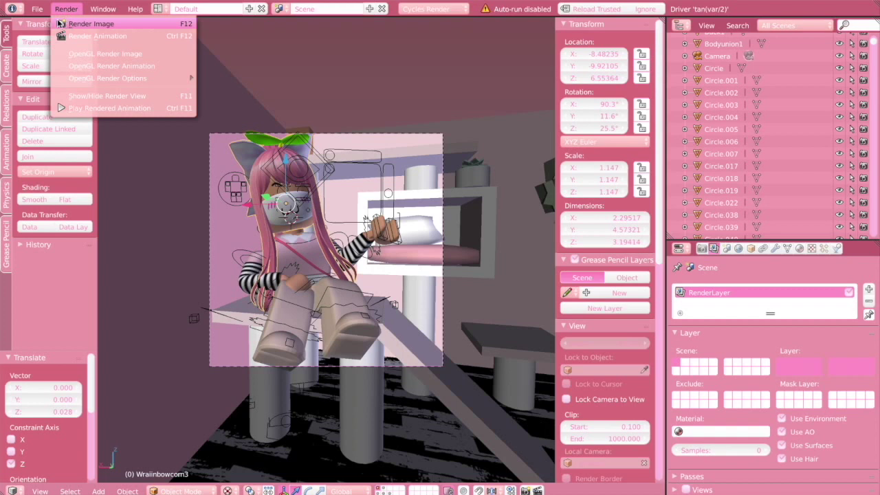
click(91, 24)
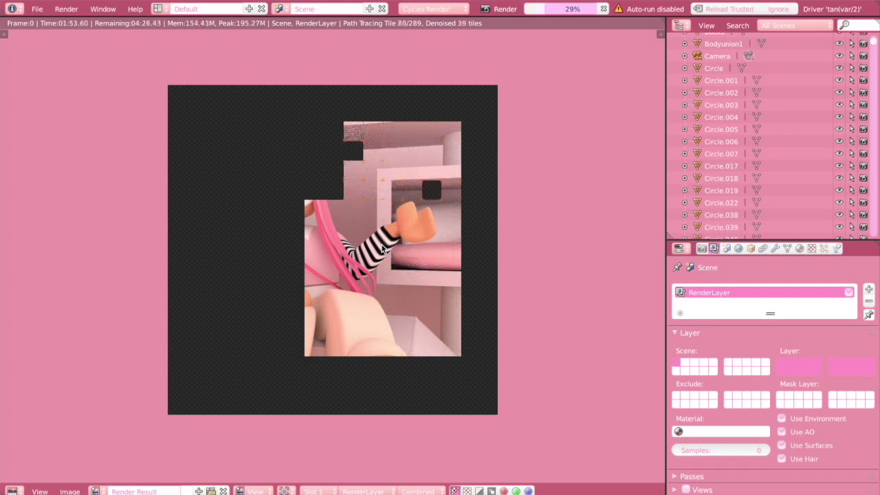
mouse_move(17, 6)
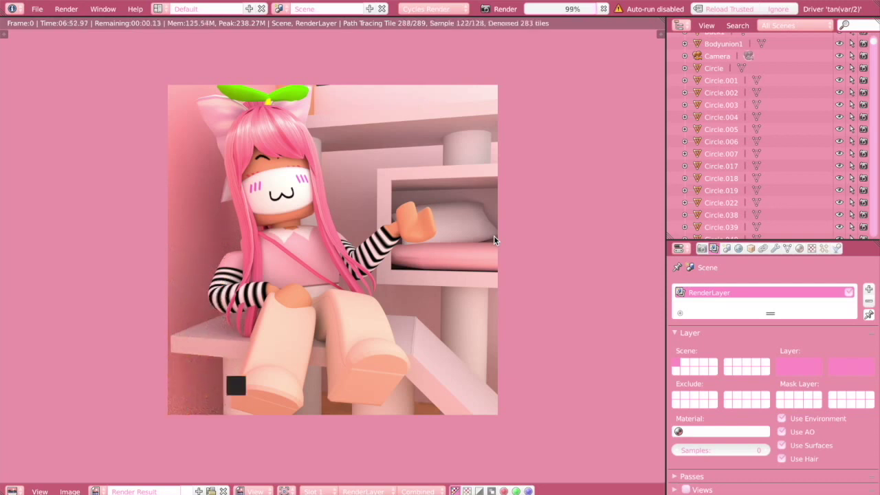
click(69, 491)
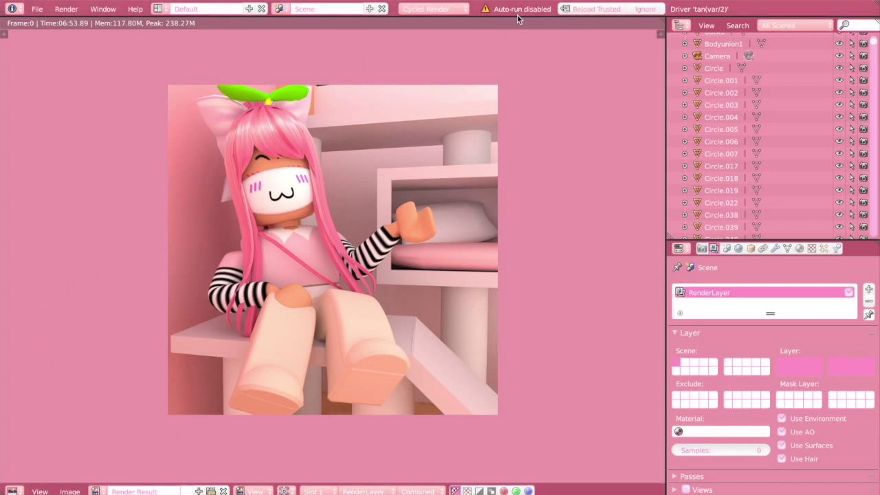
Save the render via Save As Image as the PNG file tutorial.png.
click(72, 491)
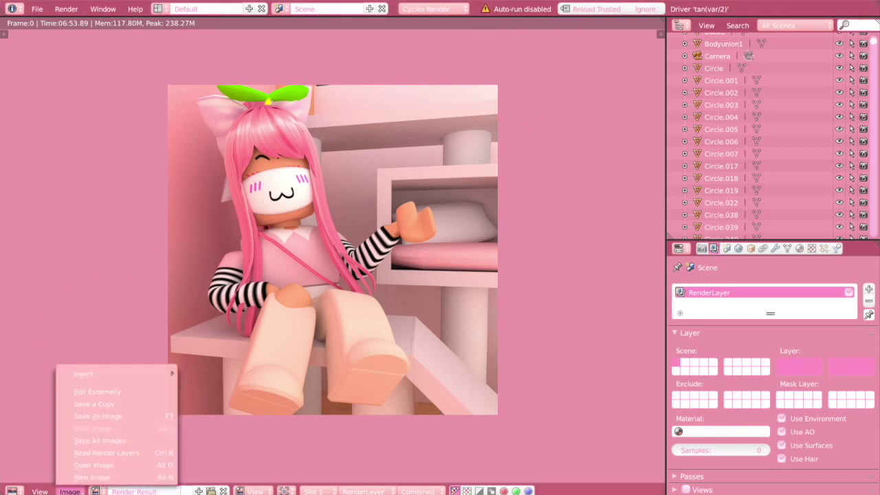
click(121, 417)
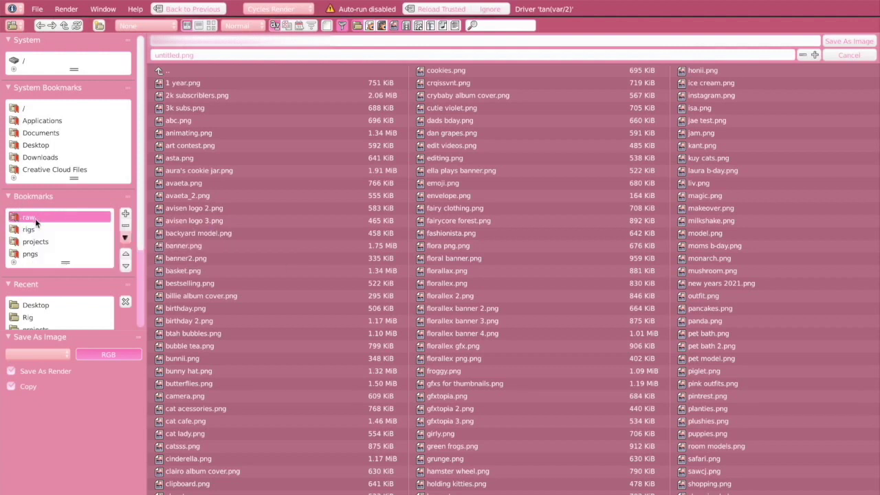
click(175, 55)
drag(176, 55, 137, 54)
text(tuton)
text(ial)
key(Return)
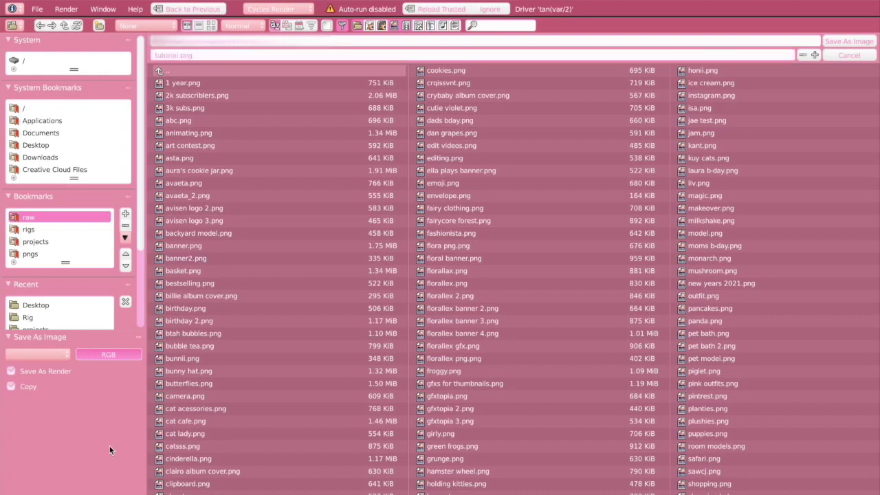
click(853, 42)
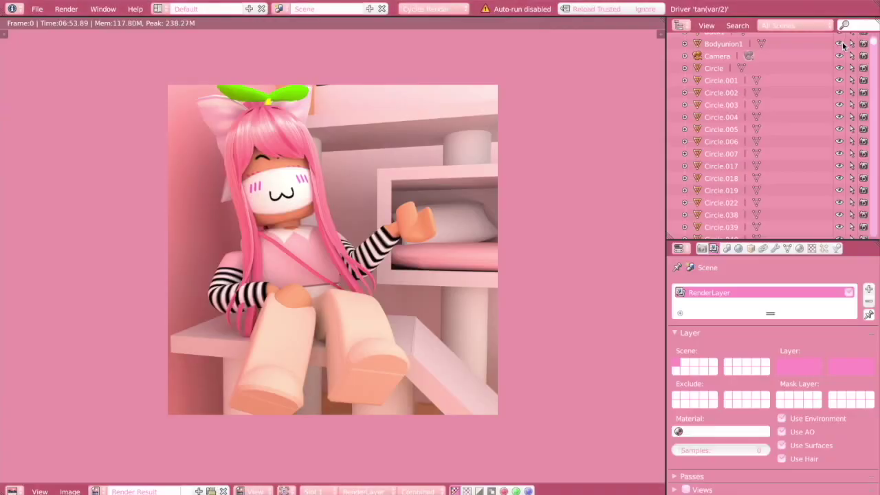